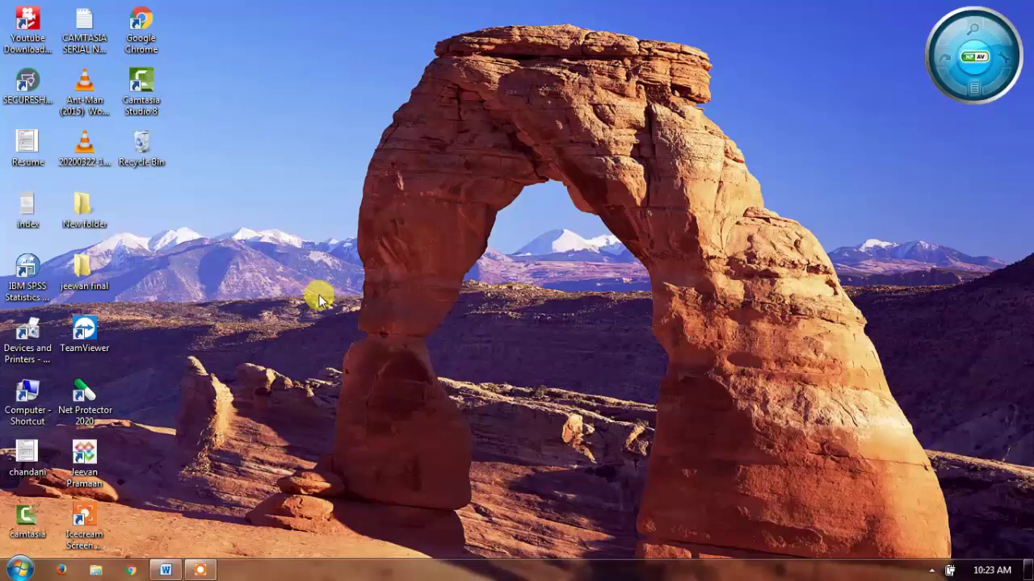
# - Bring the Word question paper back on screen and save it
pyautogui.click(166, 570)
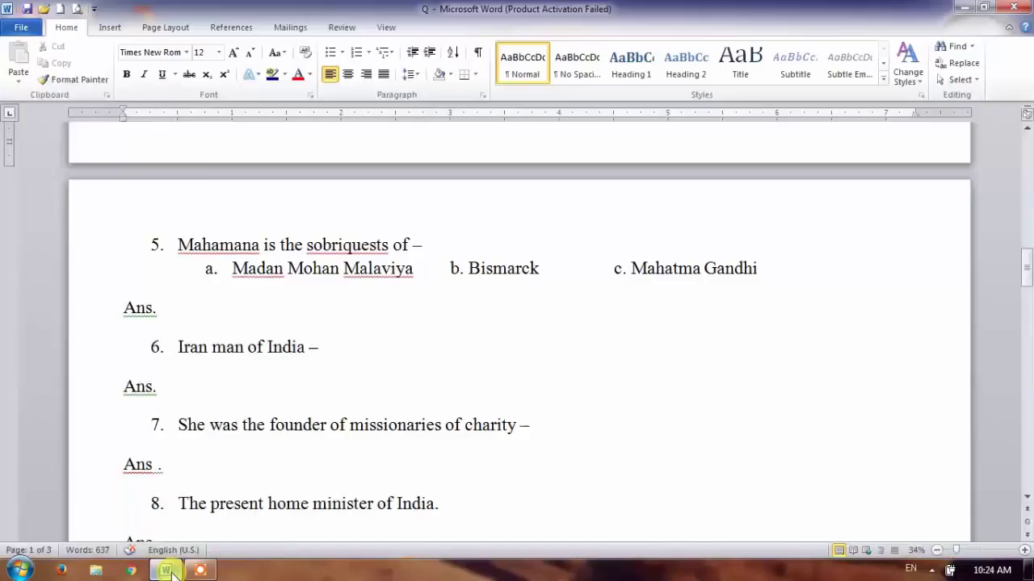
pyautogui.click(443, 252)
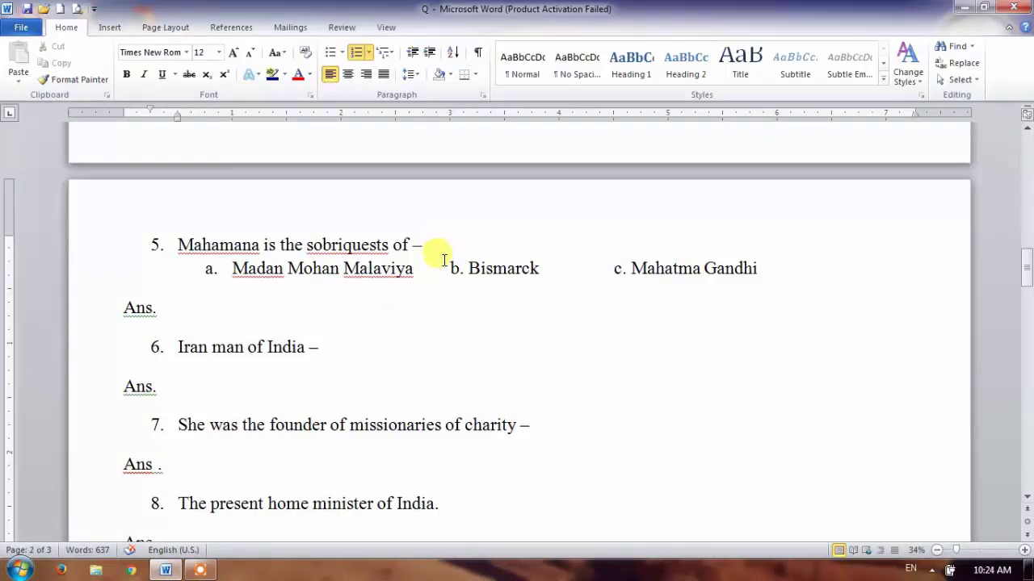
pyautogui.click(26, 9)
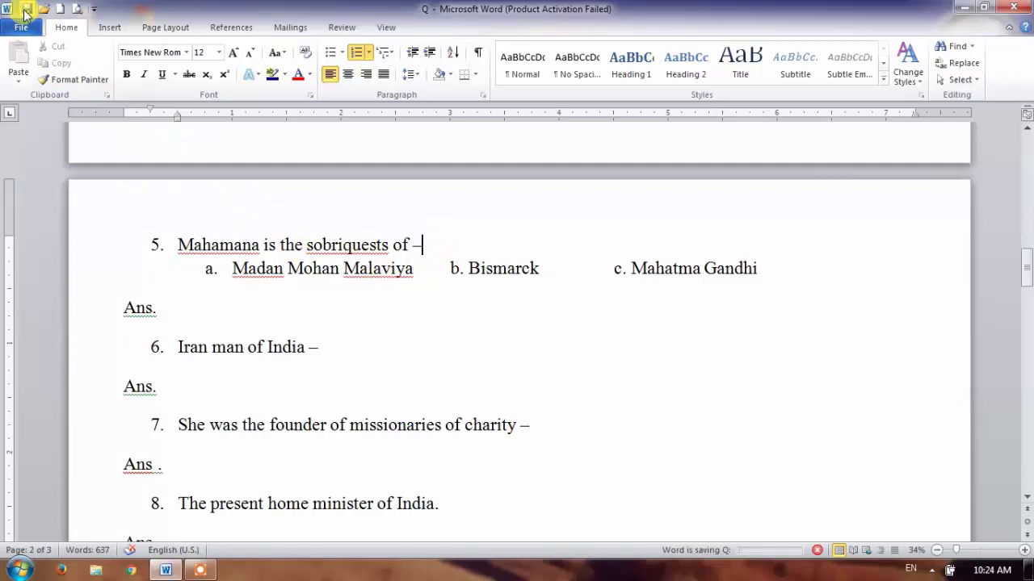
# - Save a copy of the document as a PDF named 'qustion paper'
pyautogui.click(19, 29)
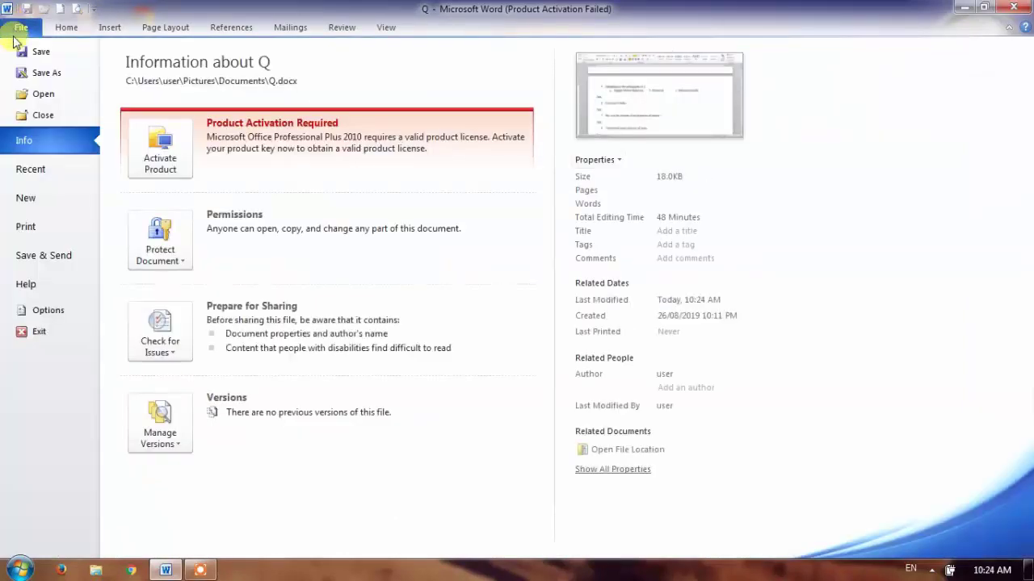
pyautogui.click(35, 74)
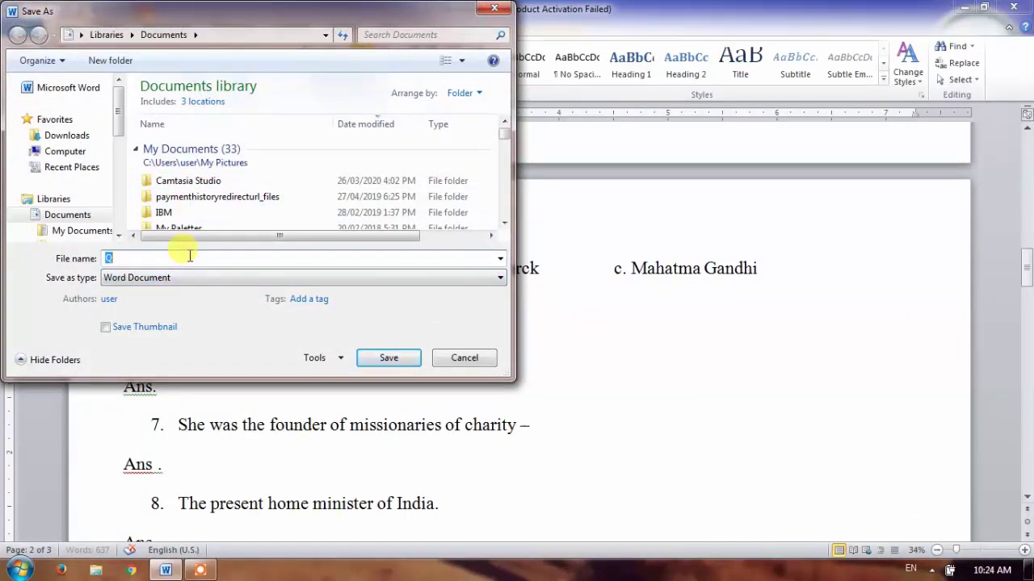
pyautogui.write('qusti')
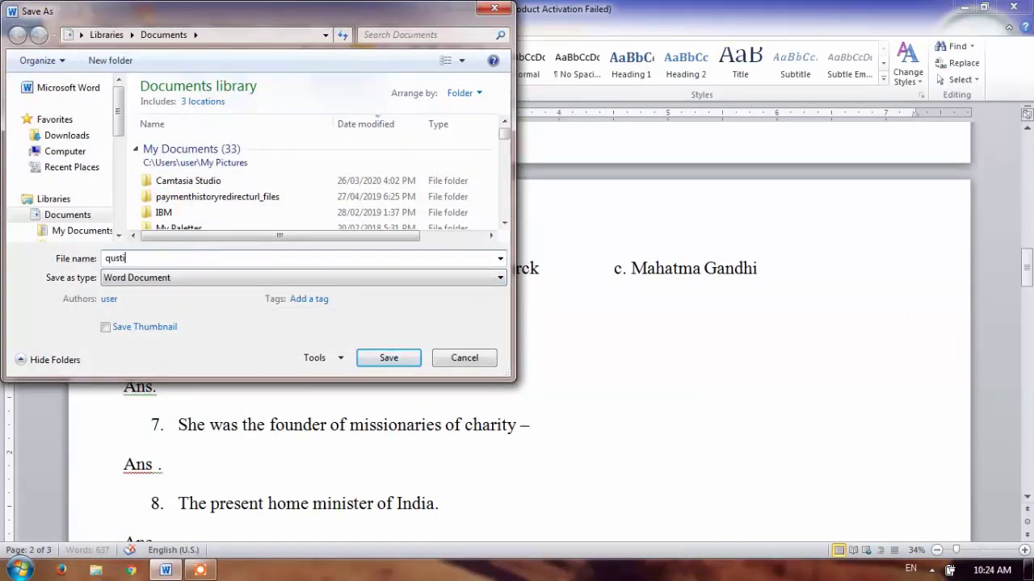
pyautogui.write('on pap')
pyautogui.write('er')
pyautogui.press('Tab')
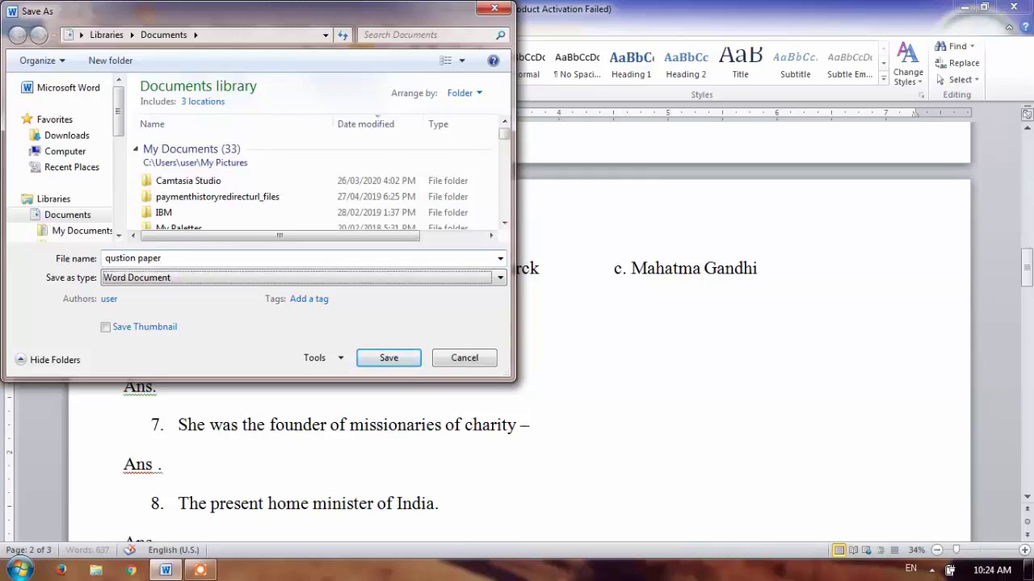
pyautogui.hotkey('alt', 'Down')
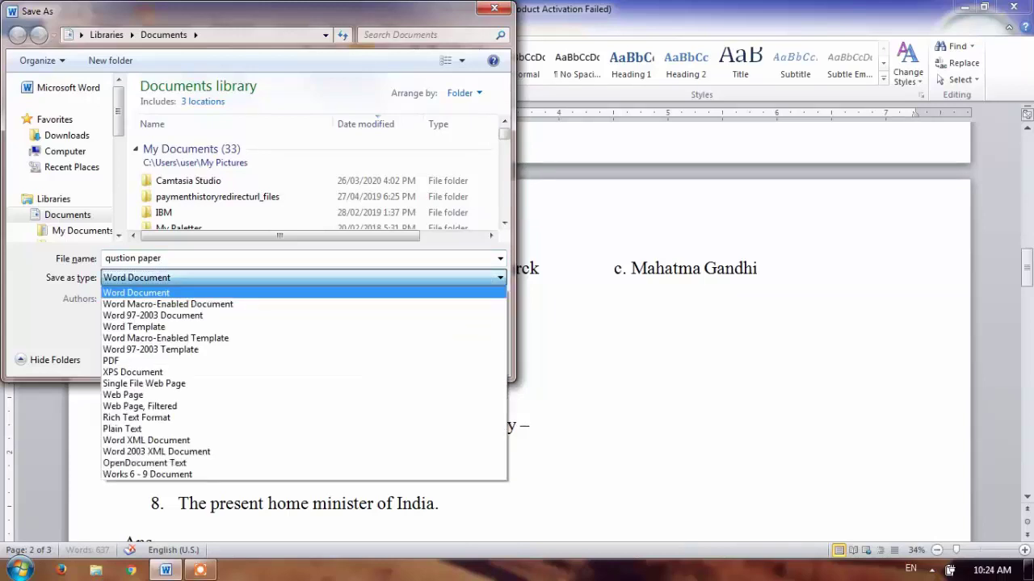
pyautogui.press('o')
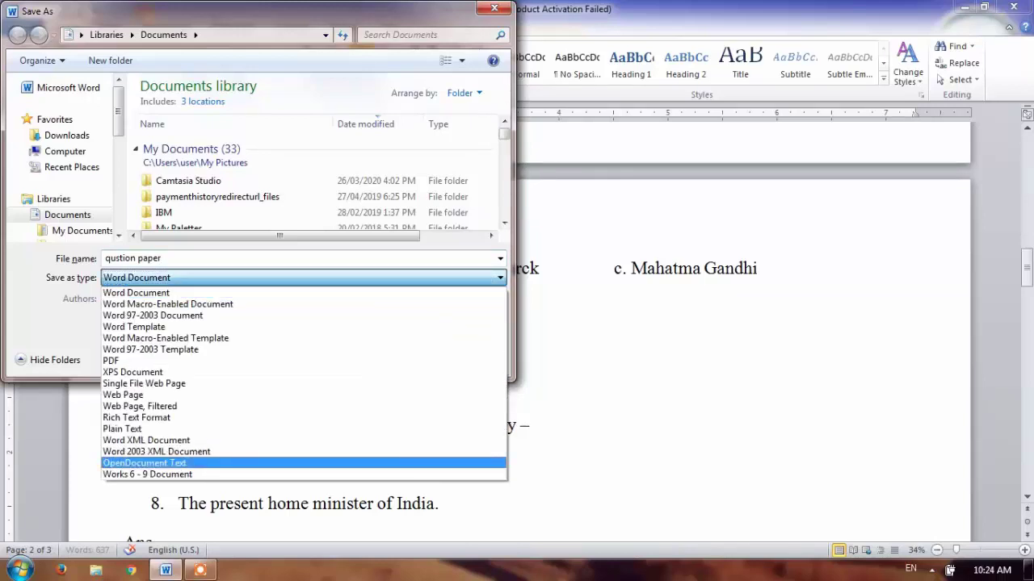
pyautogui.press('Home')
pyautogui.press('Down')
pyautogui.press('Down')
pyautogui.press('Down')
pyautogui.press('Up')
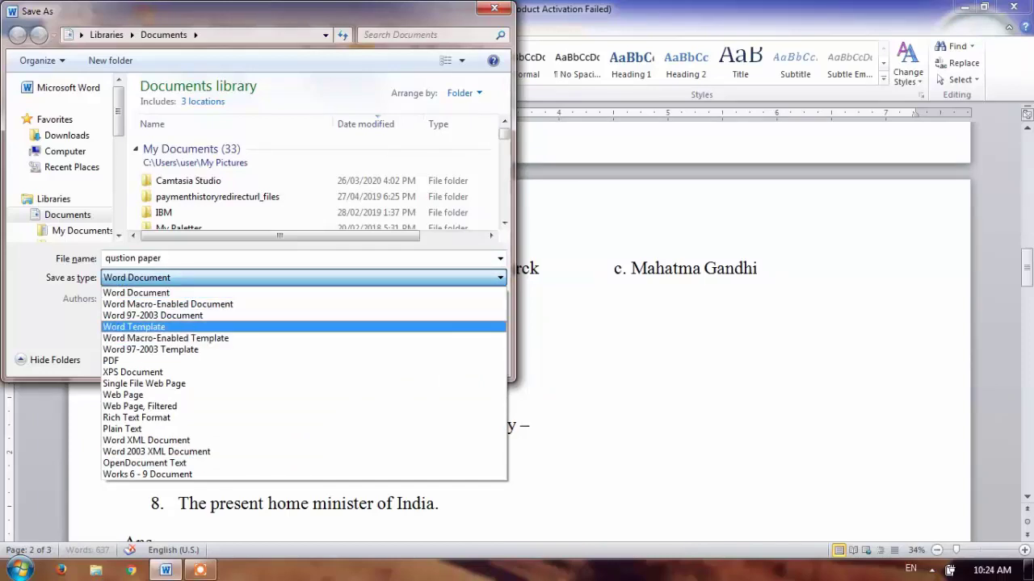
pyautogui.press('r')
pyautogui.press('Up')
pyautogui.press('Up')
pyautogui.press('Up')
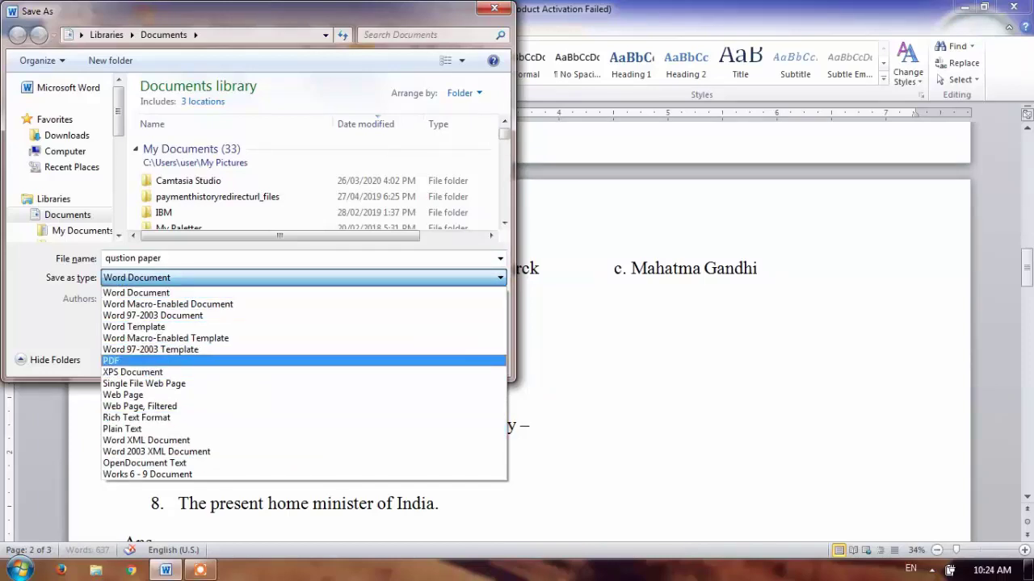
pyautogui.click(138, 361)
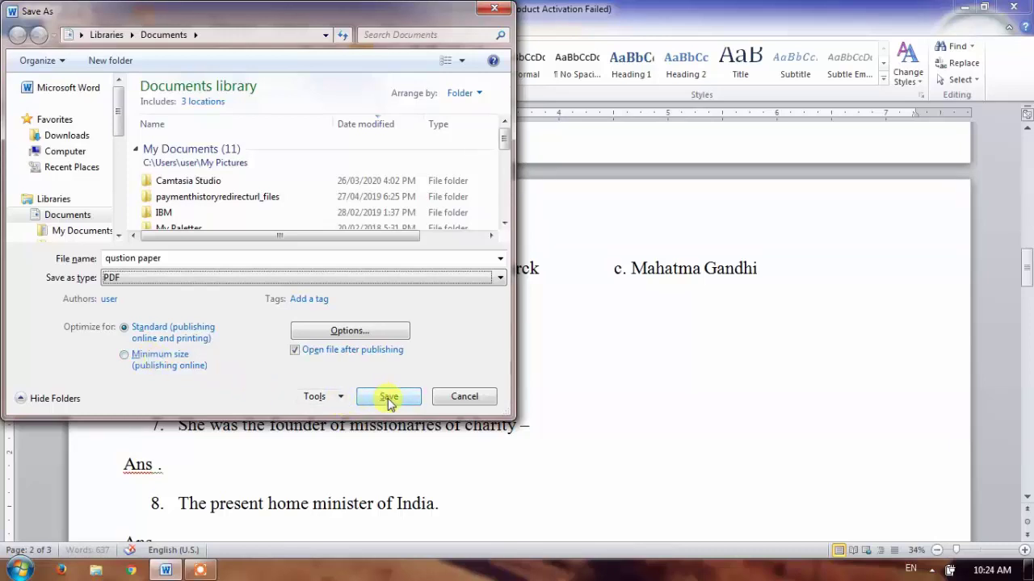
pyautogui.click(389, 399)
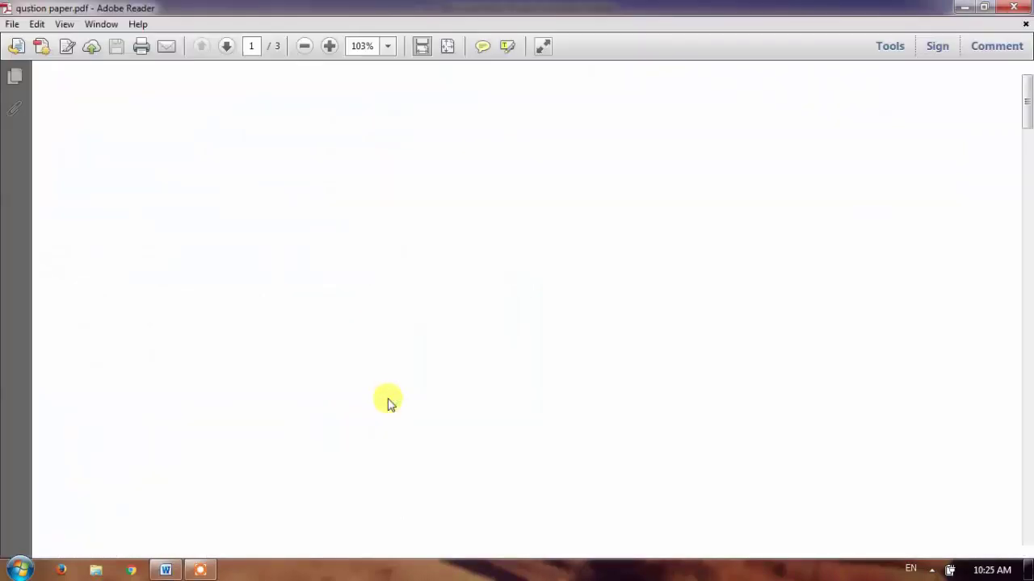
# - Scroll through the questions in 'qustion paper.pdf', then close Adobe Reader
pyautogui.scroll(-4, 393, 367)
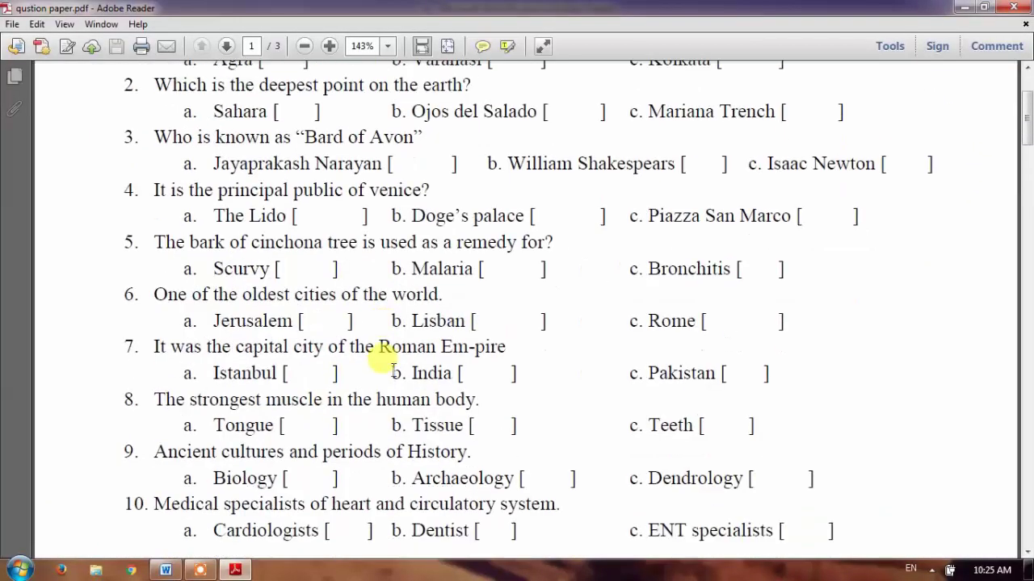
pyautogui.scroll(-2, 393, 367)
pyautogui.scroll(-3, 393, 368)
pyautogui.scroll(-3, 391, 370)
pyautogui.scroll(-3, 391, 372)
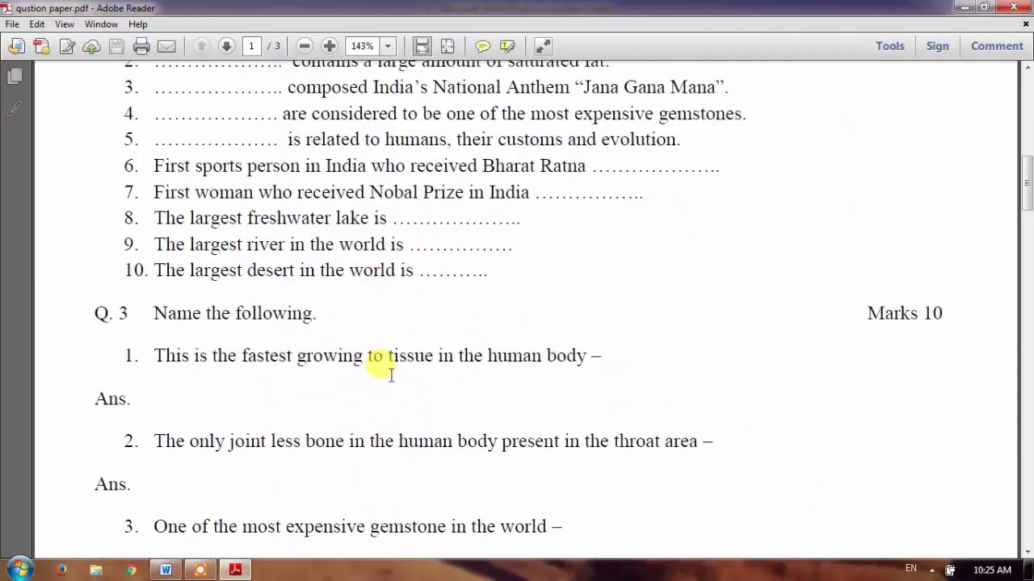
pyautogui.scroll(-4, 390, 373)
pyautogui.scroll(-3, 392, 376)
pyautogui.scroll(-5, 393, 381)
pyautogui.scroll(-4, 390, 373)
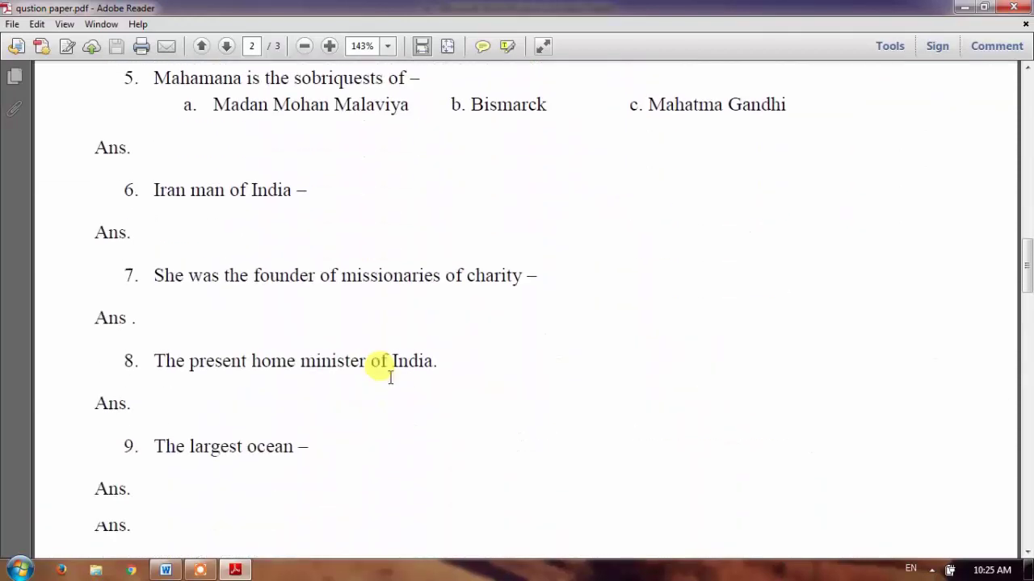
pyautogui.scroll(-3, 386, 368)
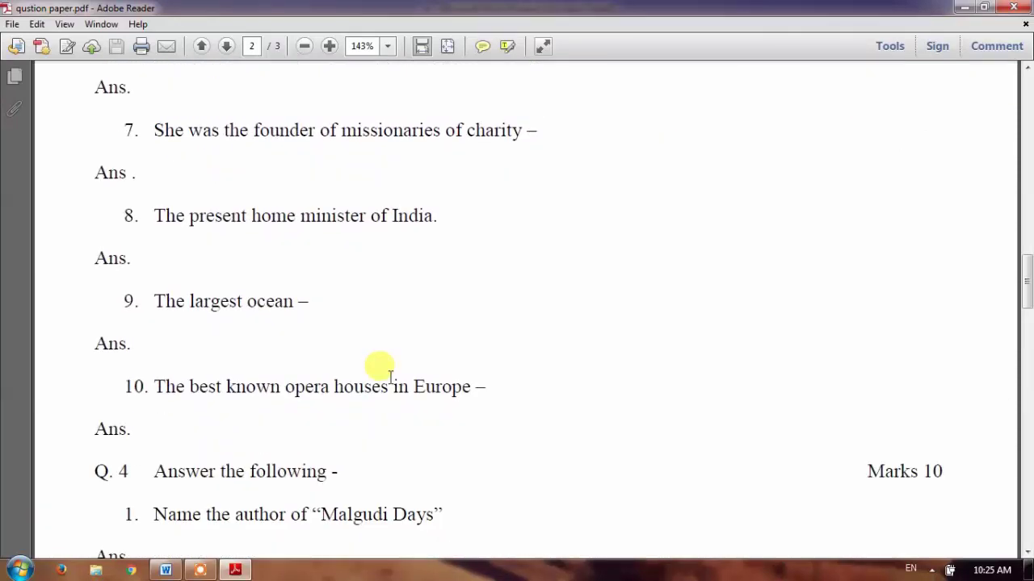
pyautogui.click(1022, 6)
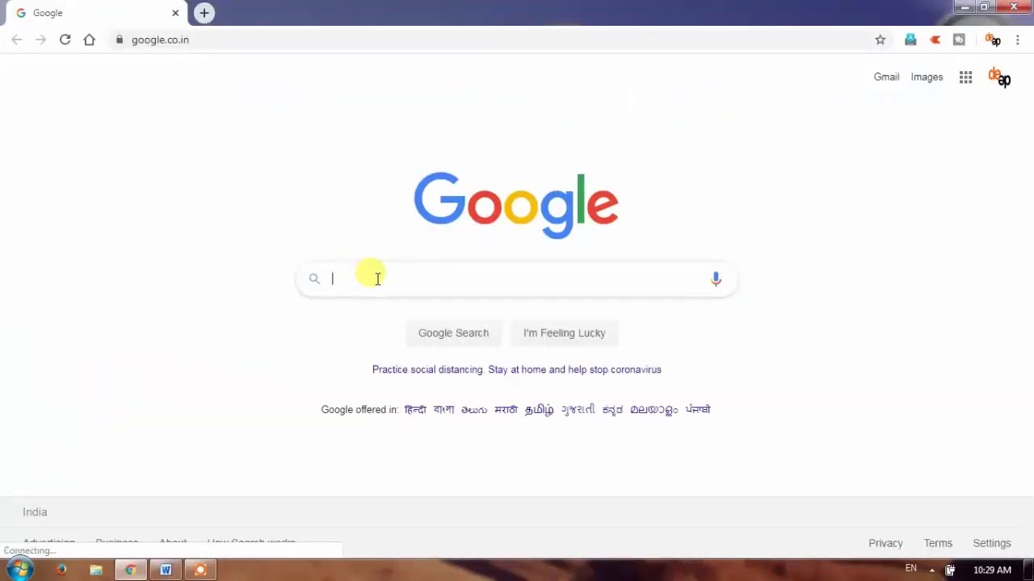
# - Search Google for 'ilovepdf' and open the iLovePDF website from the results
pyautogui.click(380, 274)
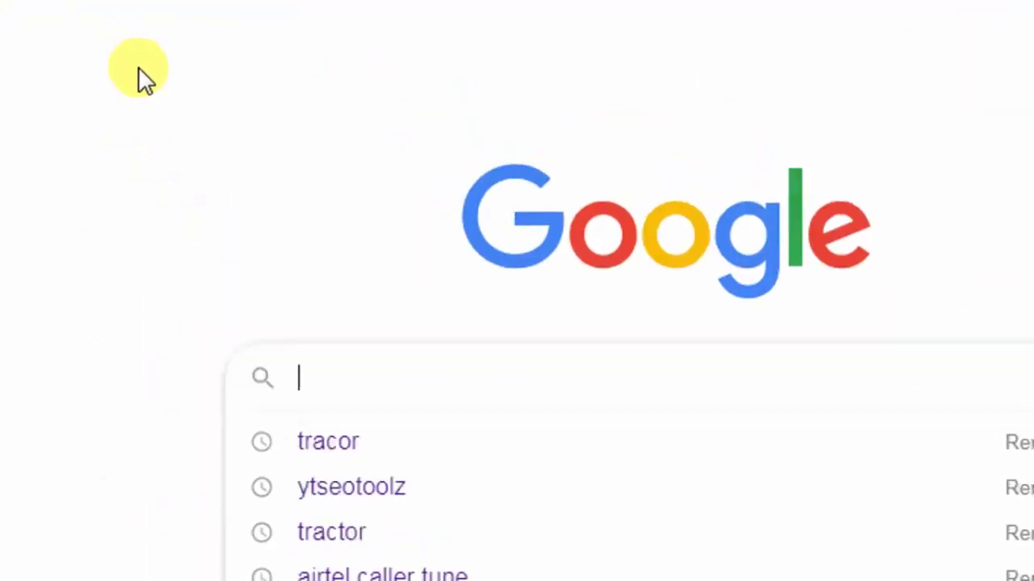
pyautogui.click(153, 31)
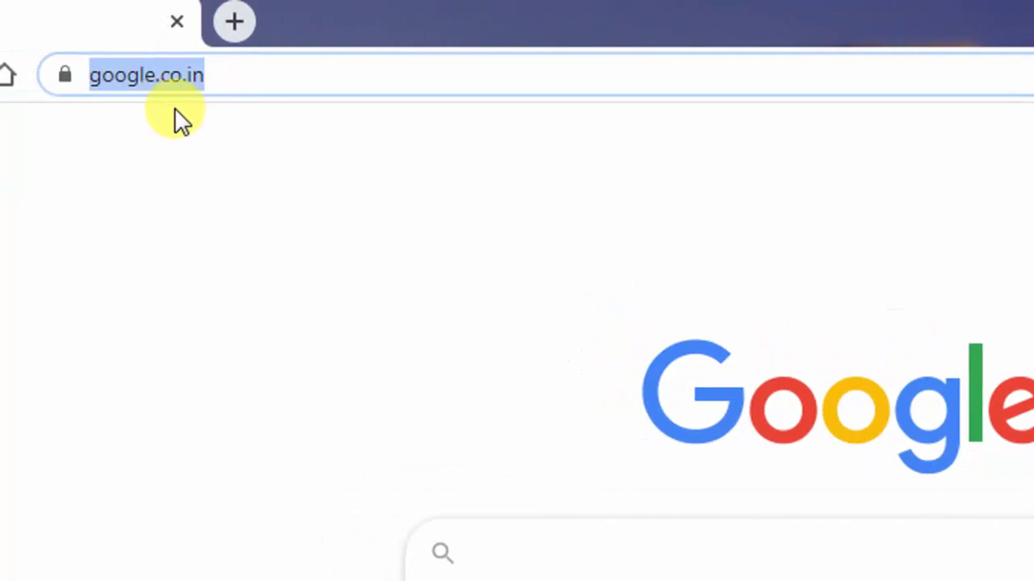
pyautogui.write('ilvo')
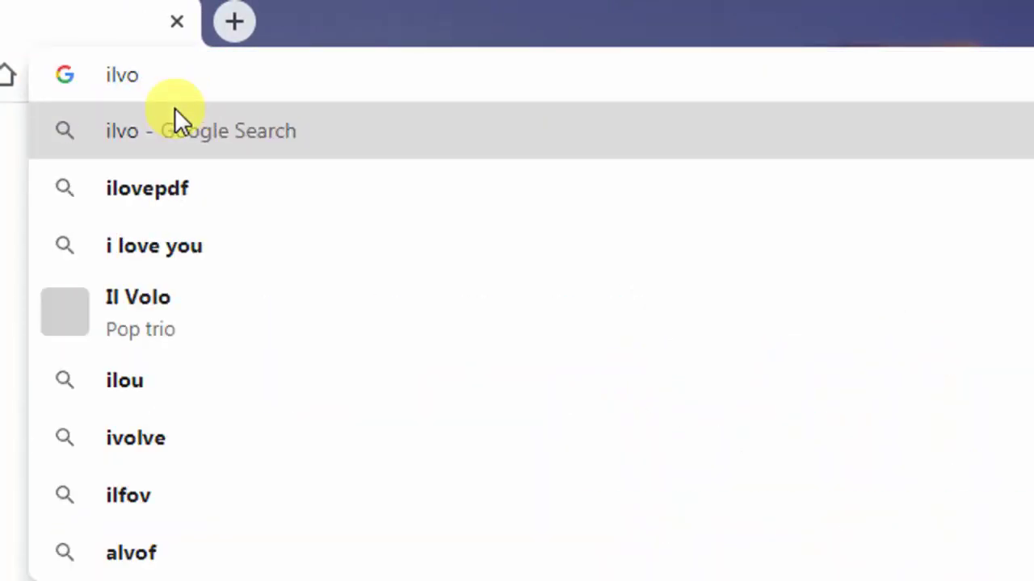
pyautogui.press('Down')
pyautogui.press('Return')
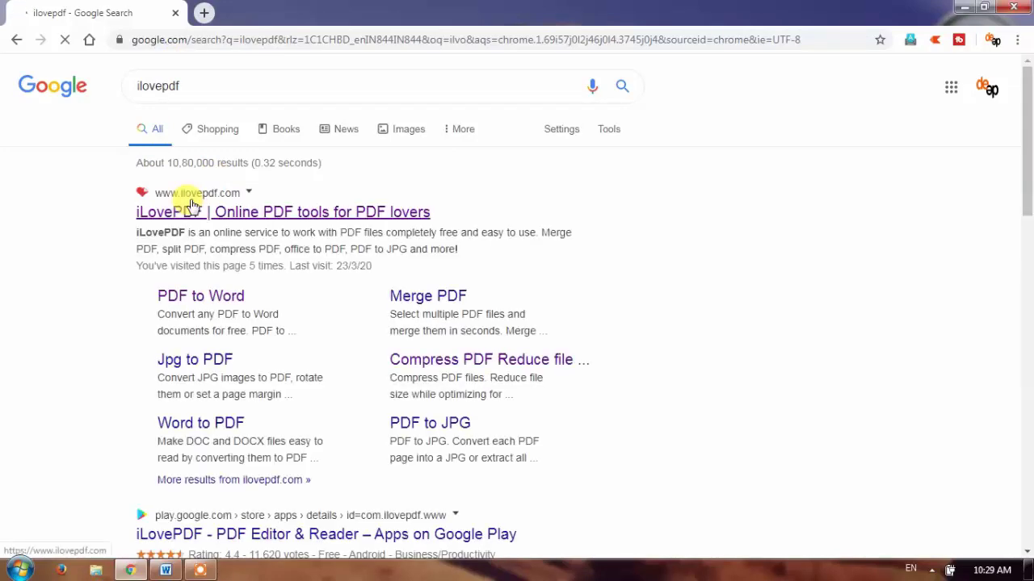
pyautogui.click(239, 218)
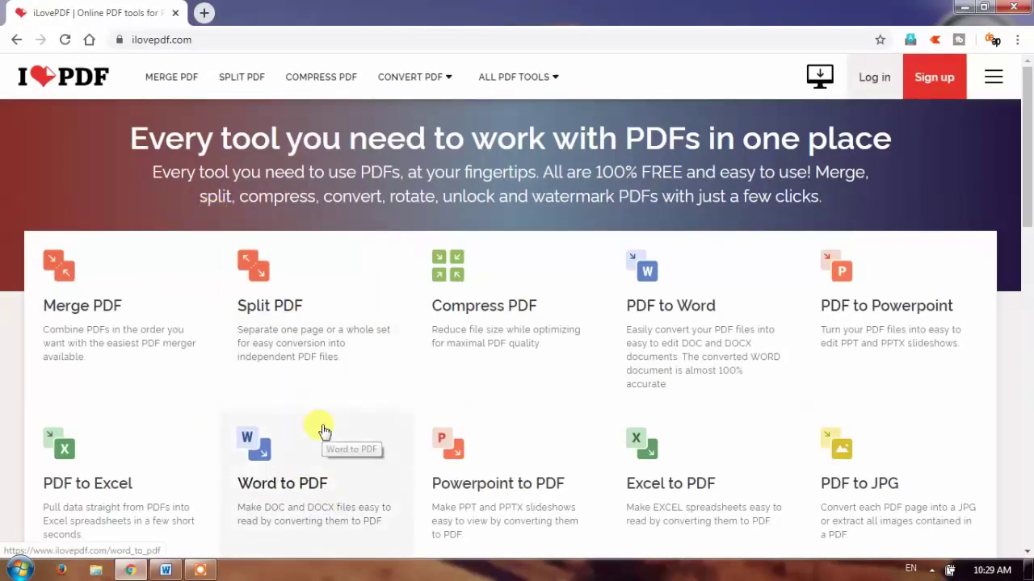
# - Open the 'Word to PDF' tool from the iLovePDF home page
pyautogui.scroll(-2, 323, 432)
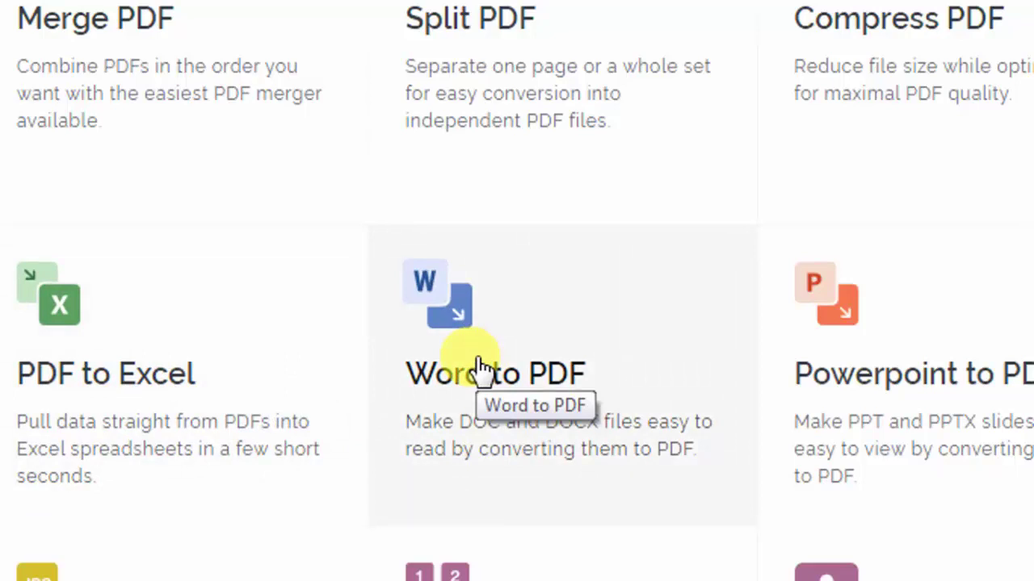
pyautogui.click(481, 368)
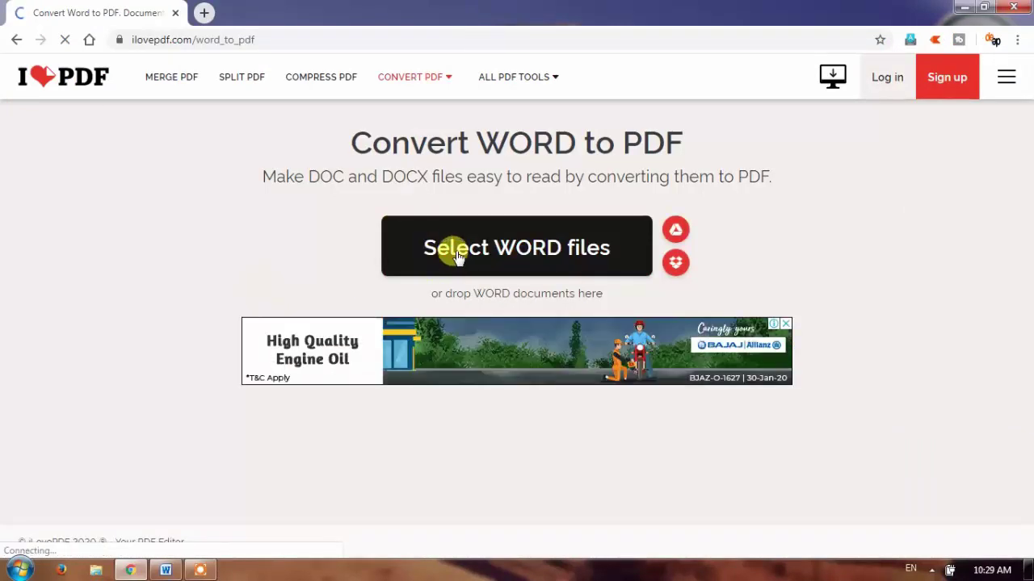
# - Upload the Q document to iLovePDF and convert it to PDF
pyautogui.click(510, 253)
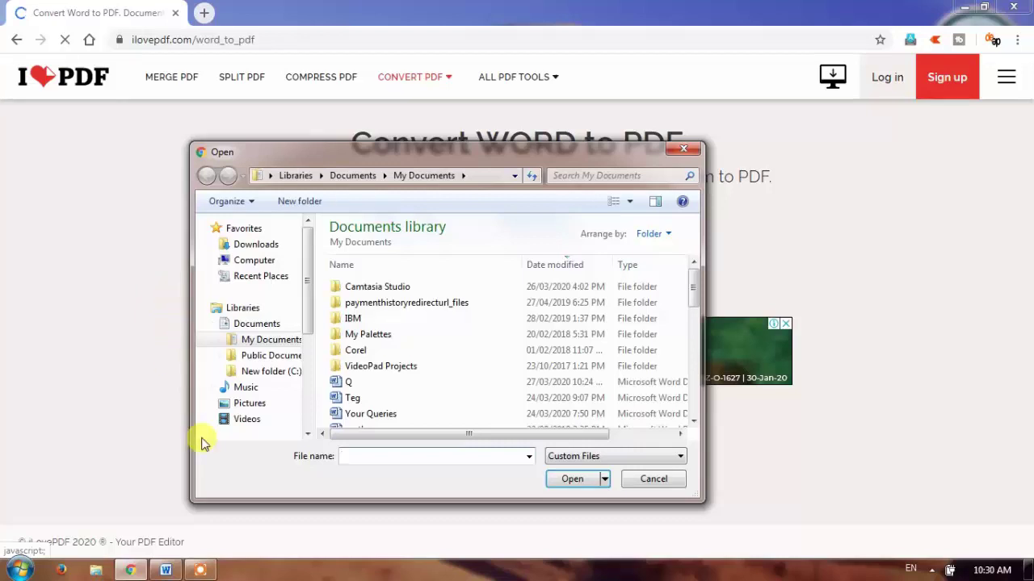
pyautogui.click(348, 382)
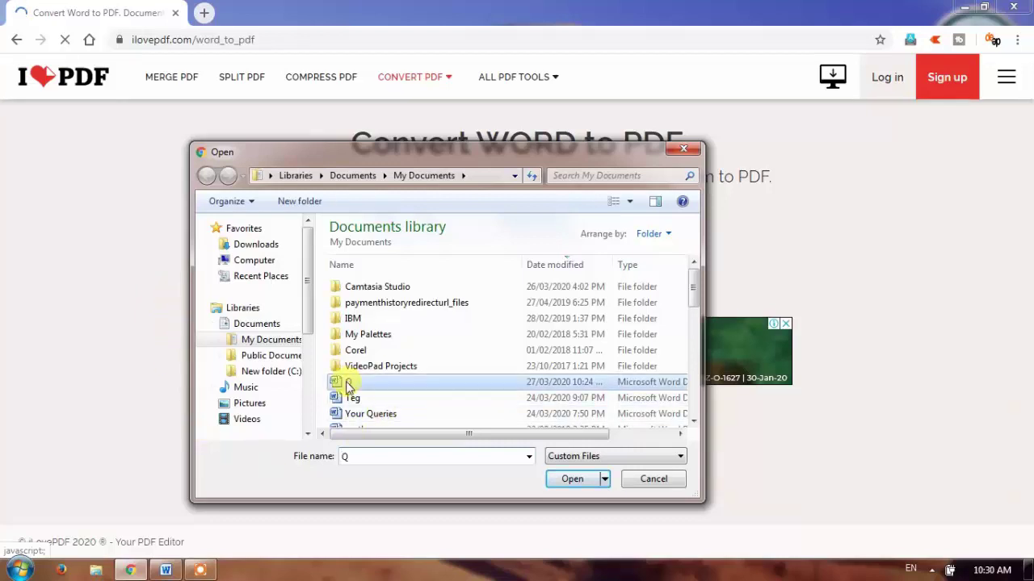
pyautogui.click(572, 480)
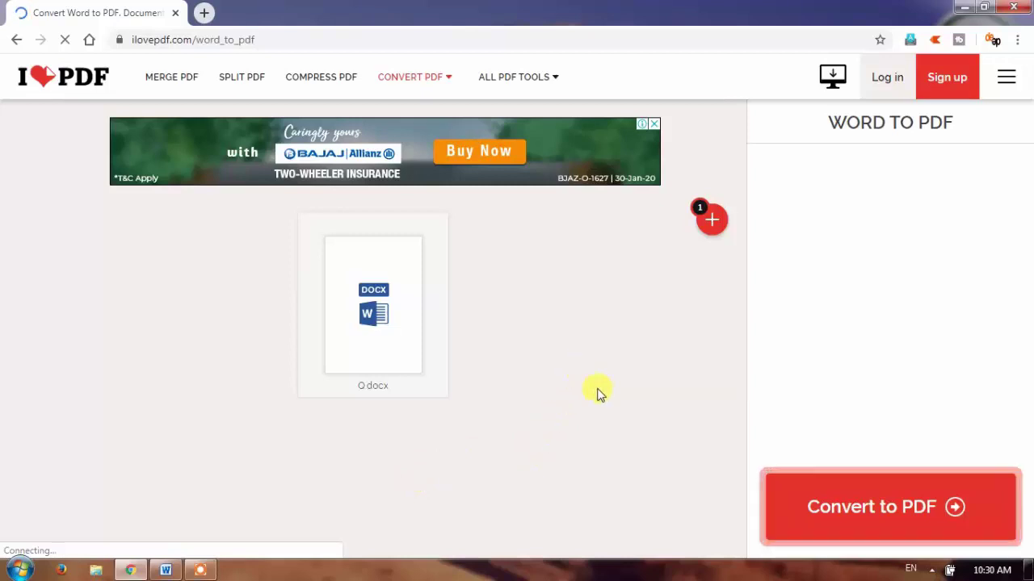
pyautogui.click(891, 507)
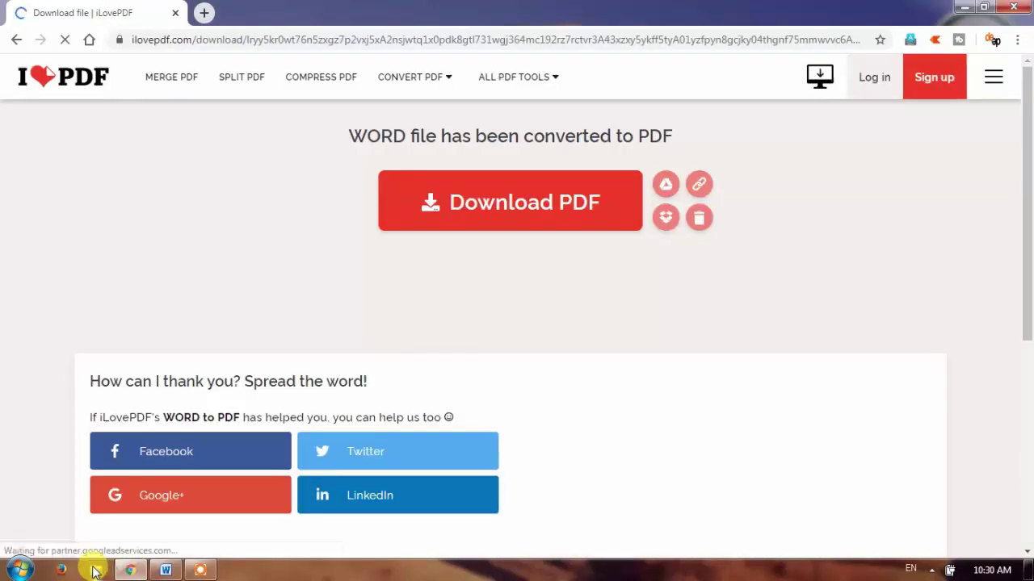
# - Open the downloaded Q.pdf from the Downloads folder in Adobe Reader
pyautogui.click(502, 205)
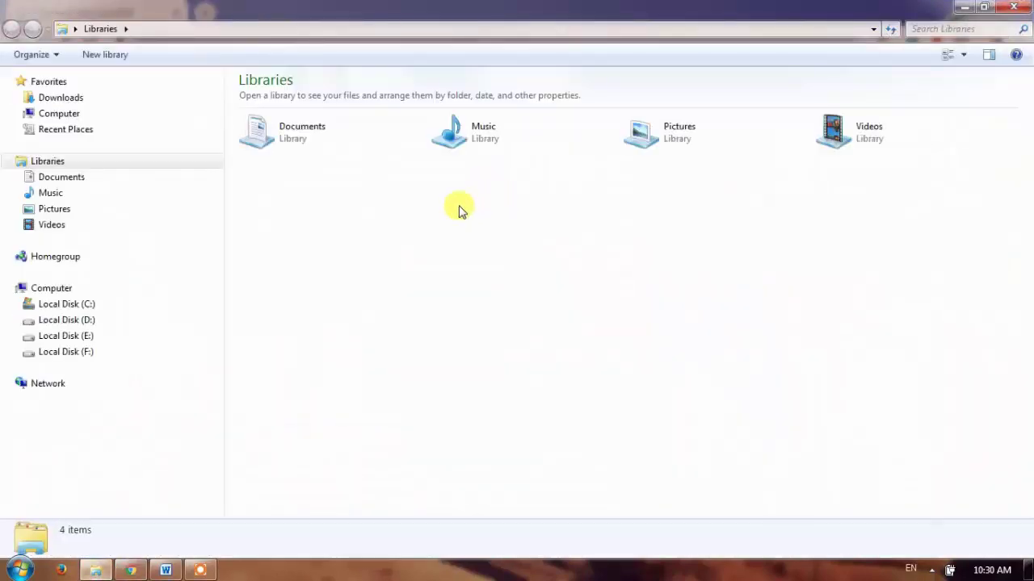
pyautogui.click(87, 103)
pyautogui.click(130, 571)
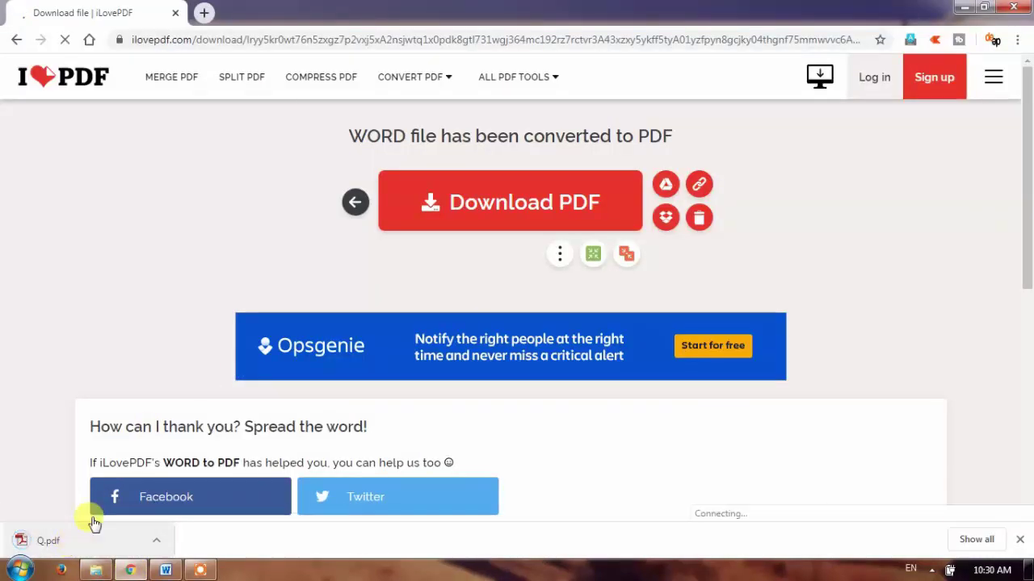
pyautogui.click(96, 570)
pyautogui.click(418, 286)
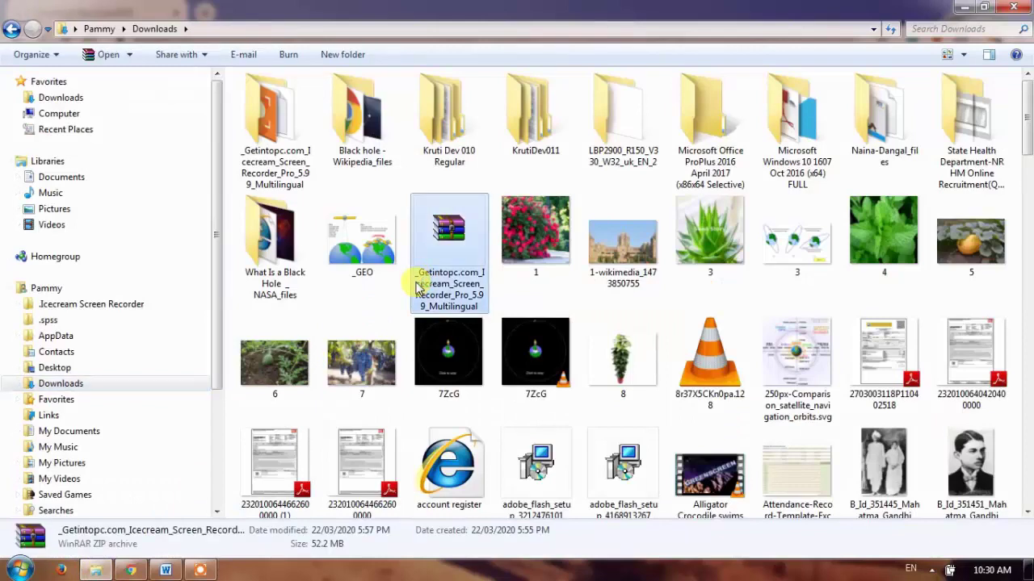
pyautogui.press('End')
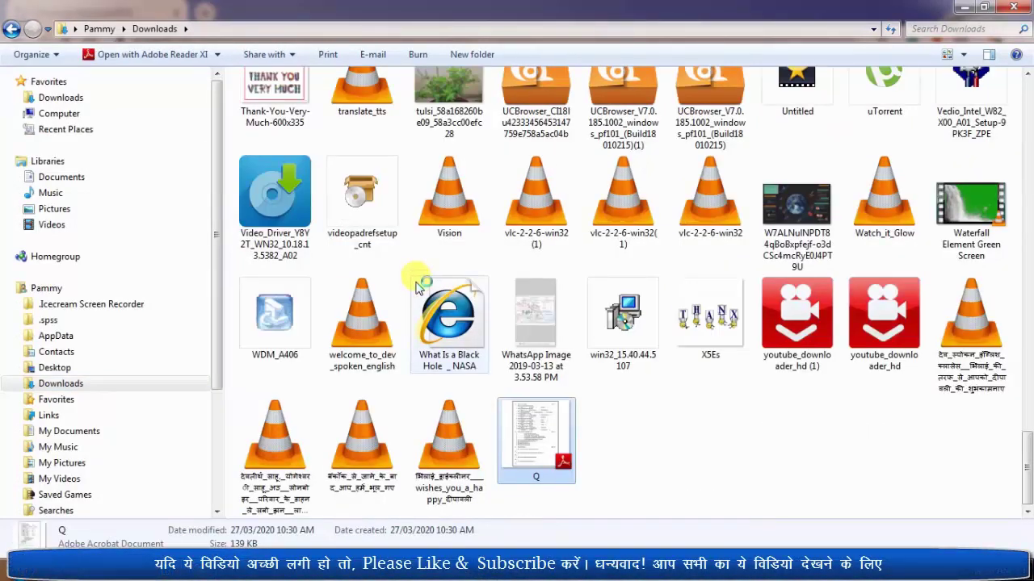
pyautogui.press('Return')
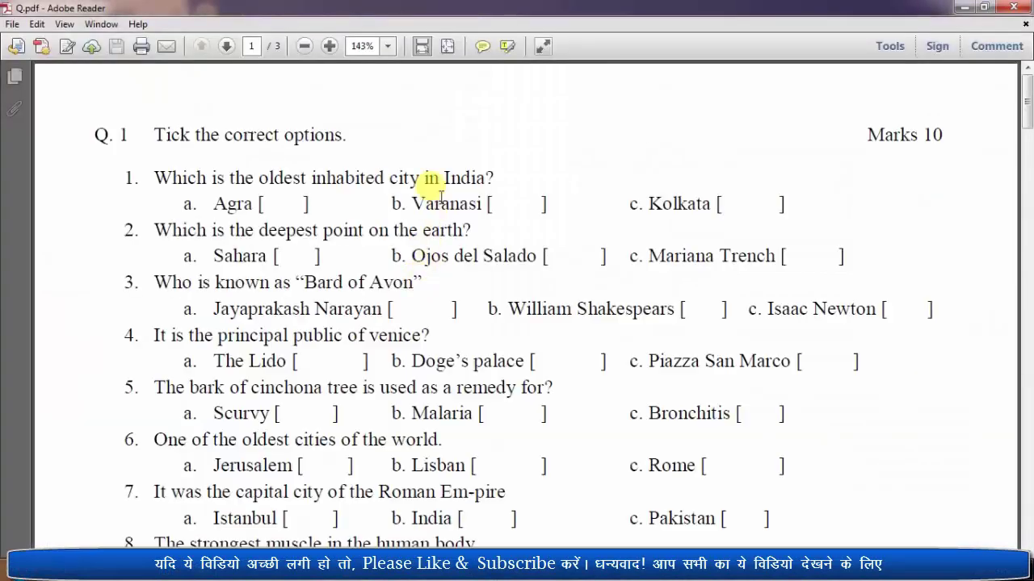
# - Fit Q.pdf to whole pages and scroll through all three quiz pages
pyautogui.click(449, 48)
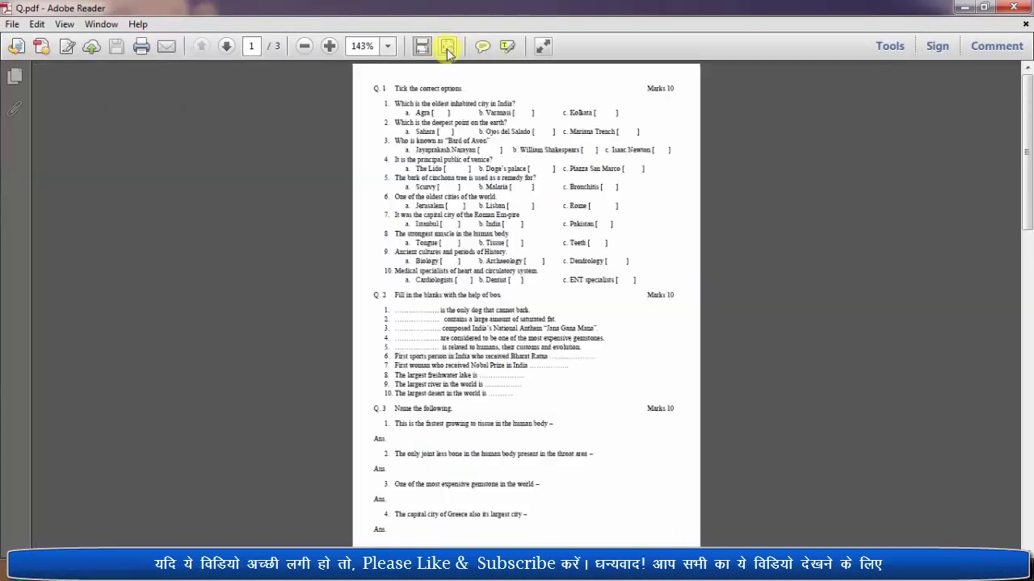
pyautogui.scroll(-10, 476, 134)
pyautogui.scroll(-5, 491, 152)
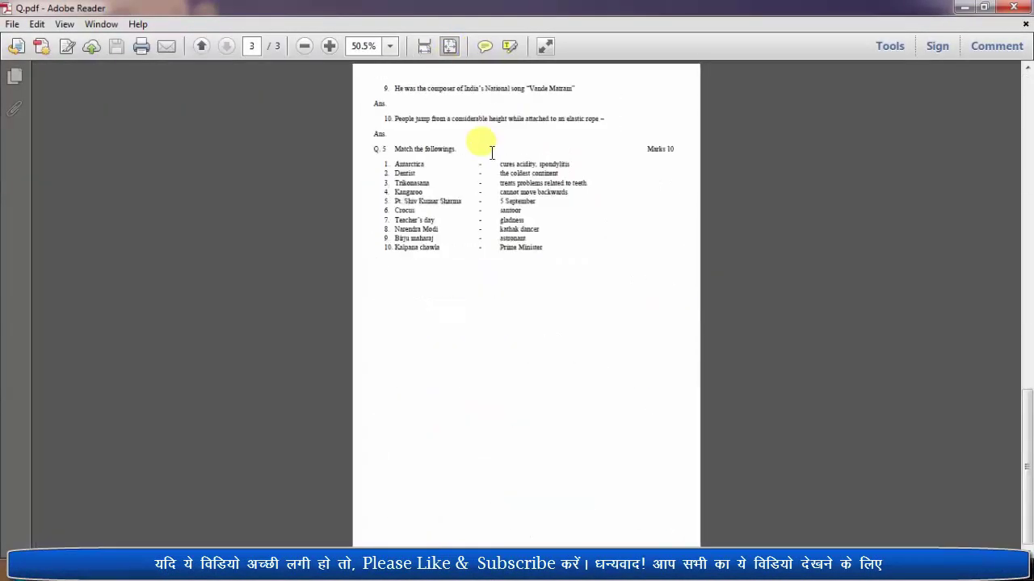
pyautogui.scroll(10, 491, 151)
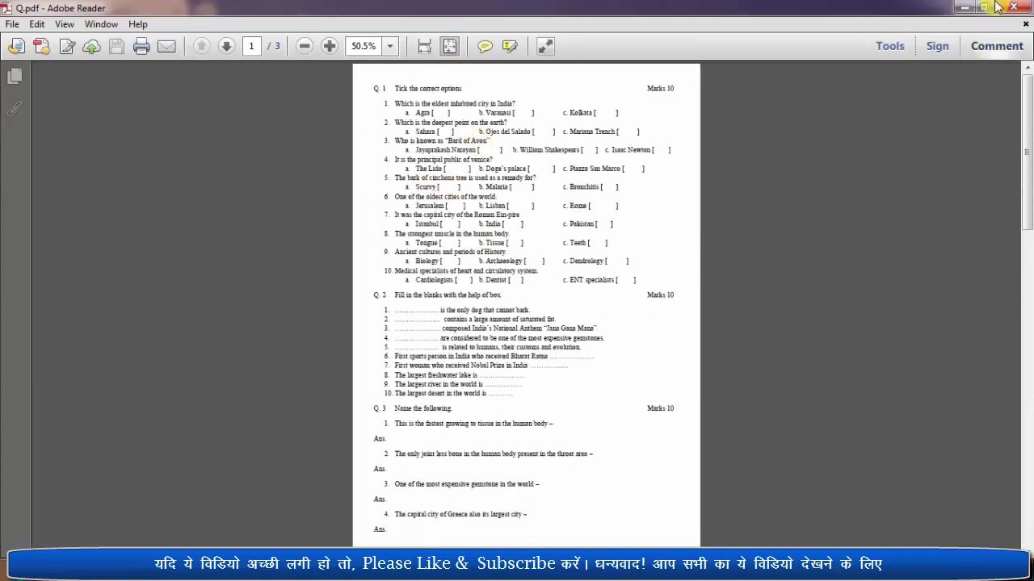